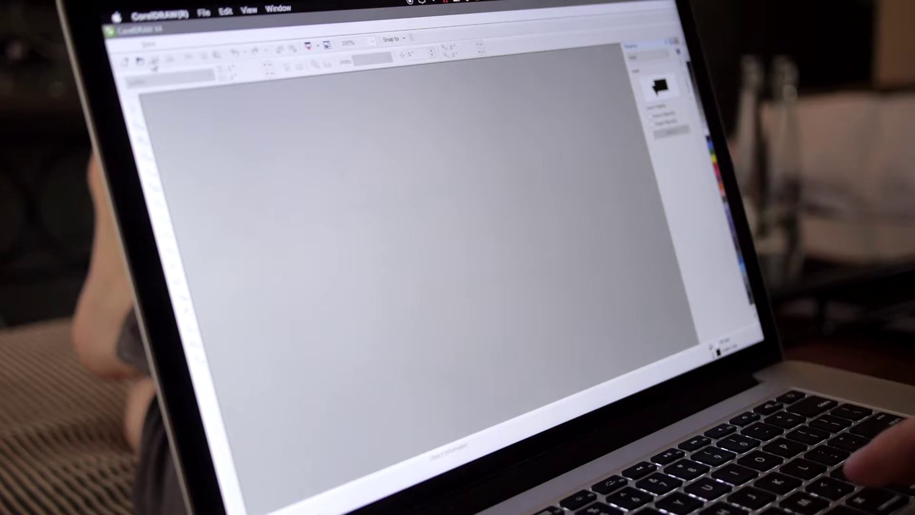
# Create a new Letter-size drawing, keeping inches as the drawing units.
pyautogui.click(127, 63)
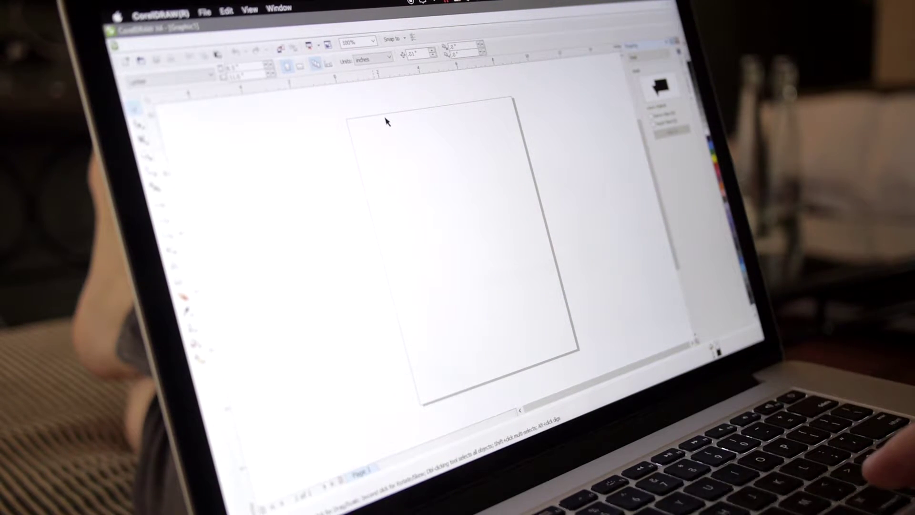
pyautogui.click(391, 58)
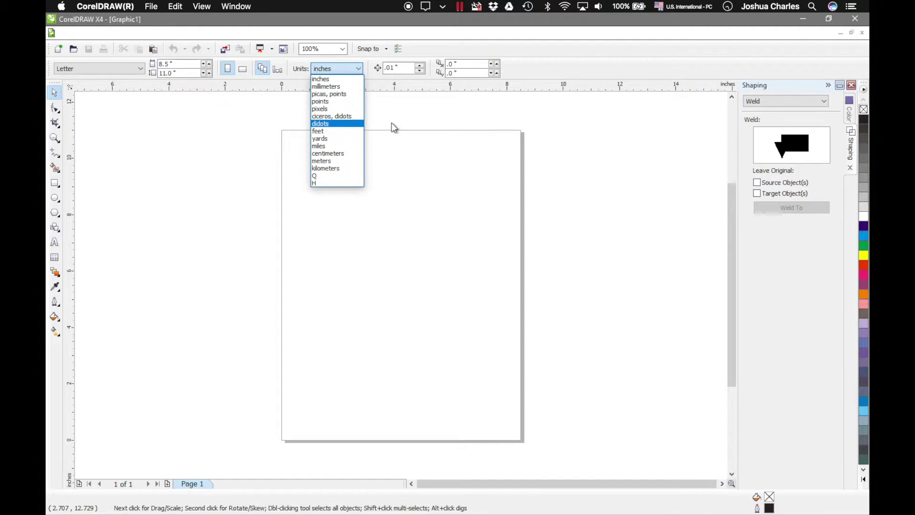
pyautogui.click(426, 125)
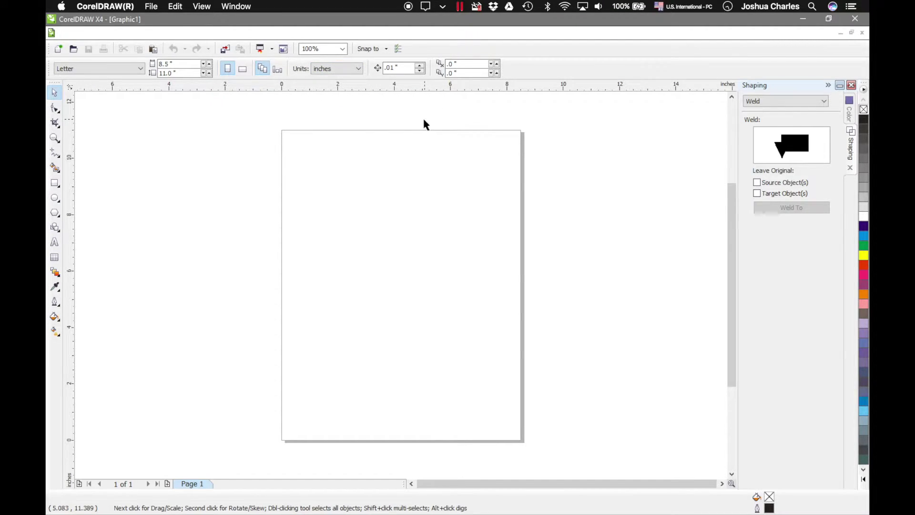
# Draw a rectangle about 5.16 in wide and 3.51 in high in the upper half of the page.
pyautogui.click(55, 184)
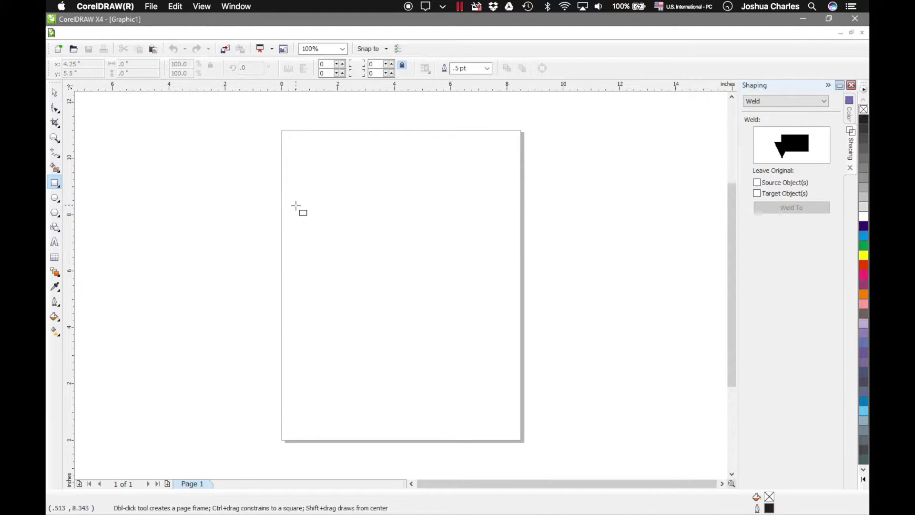
pyautogui.moveTo(323, 175); pyautogui.dragTo(469, 274)
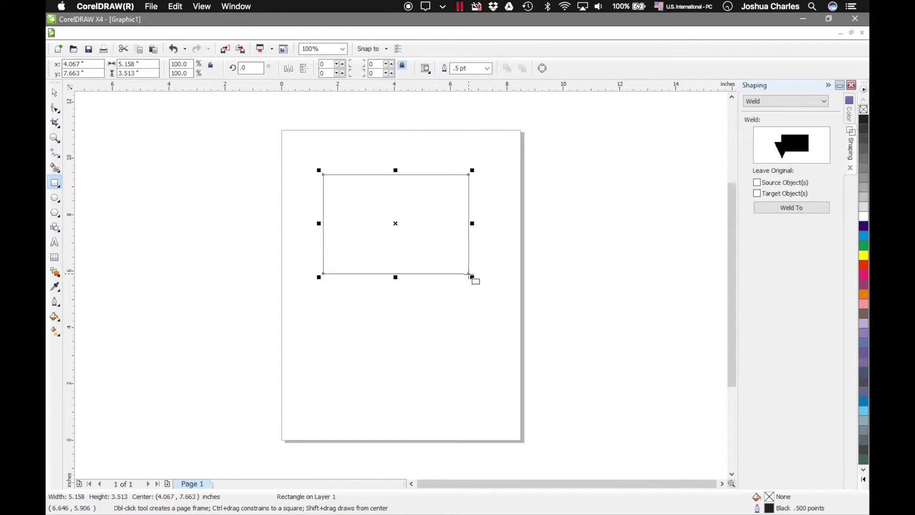
pyautogui.click(55, 94)
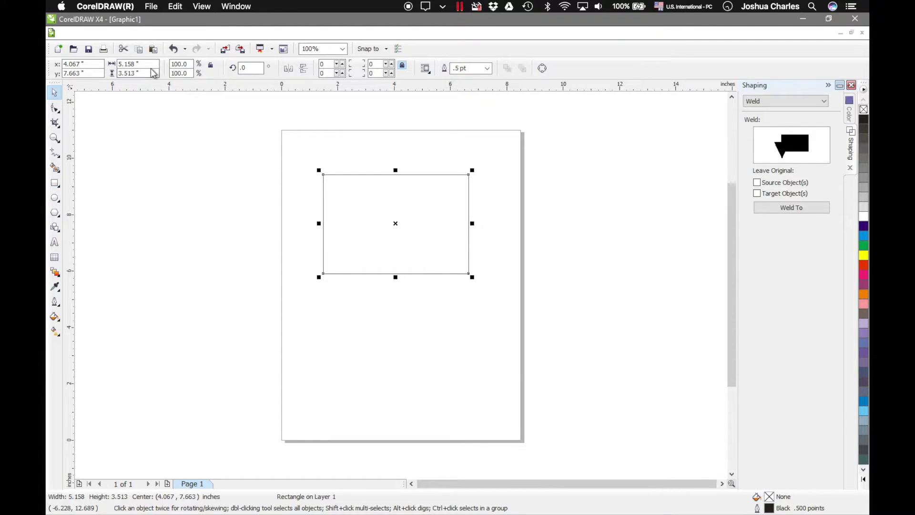
# Set the rectangle's width and height to 5 in each to make it a square.
pyautogui.click(150, 65)
pyautogui.write('5')
pyautogui.press('Return')
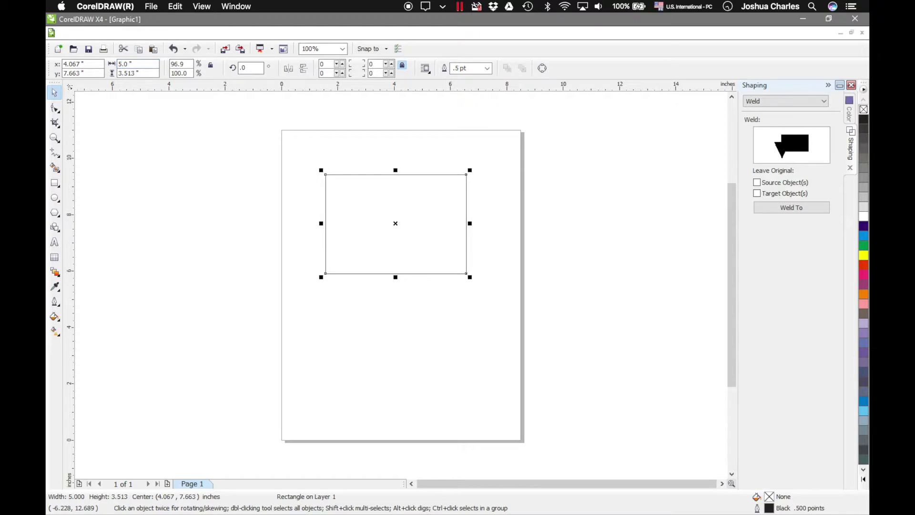
pyautogui.click(142, 73)
pyautogui.write('5')
pyautogui.press('Return')
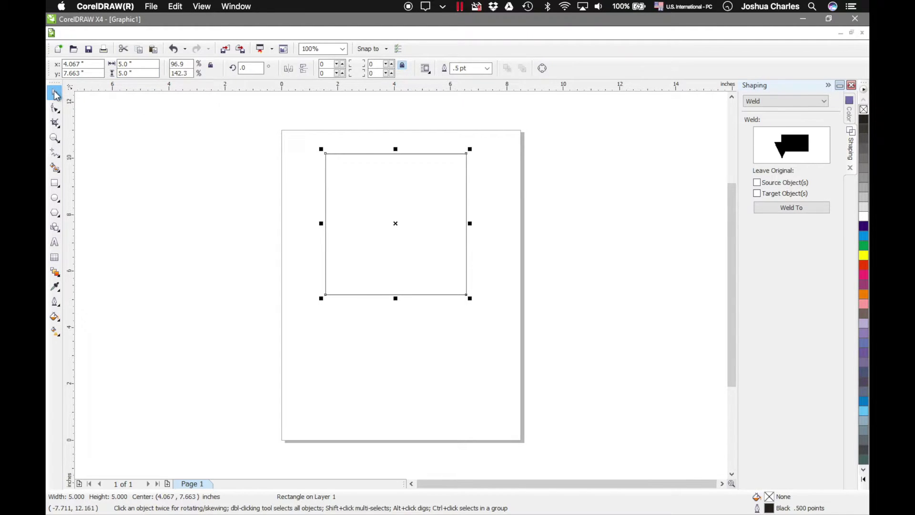
# Move the square down toward the page's middle, try resizing it freehand, and undo the resizing.
pyautogui.moveTo(431, 204); pyautogui.dragTo(492, 259)
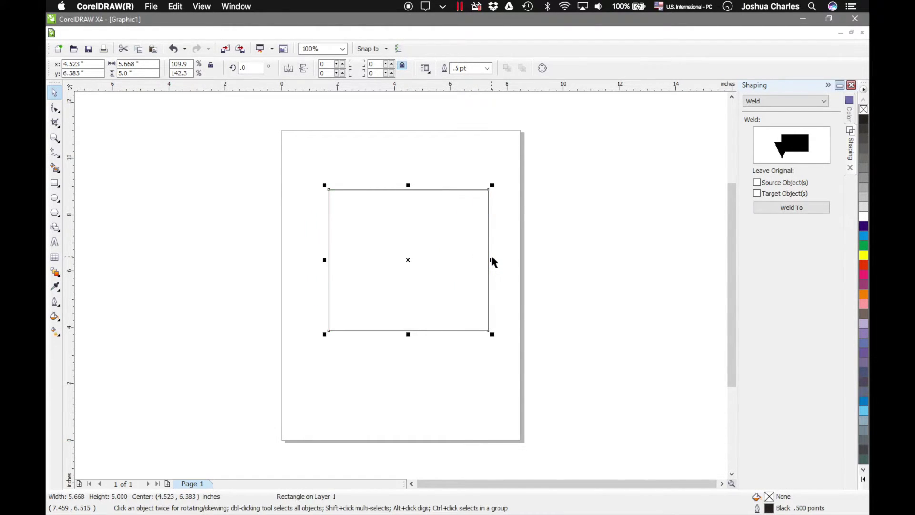
pyautogui.moveTo(493, 186); pyautogui.dragTo(444, 230)
pyautogui.hotkey('ctrl', 'z')
pyautogui.hotkey('ctrl', 'z')
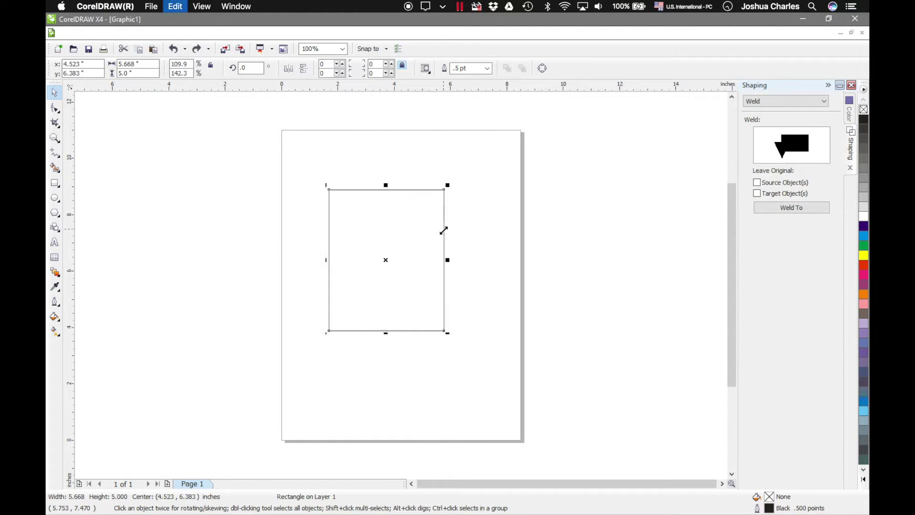
pyautogui.hotkey('ctrl', 'z')
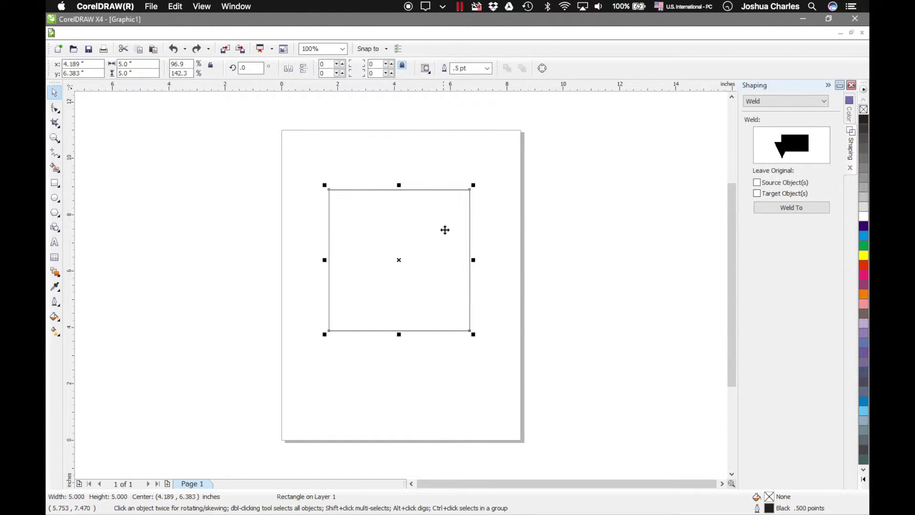
# Shift the square slightly right so its centre is at about X 4.53 in.
pyautogui.click(511, 212)
pyautogui.moveTo(461, 234); pyautogui.dragTo(470, 234)
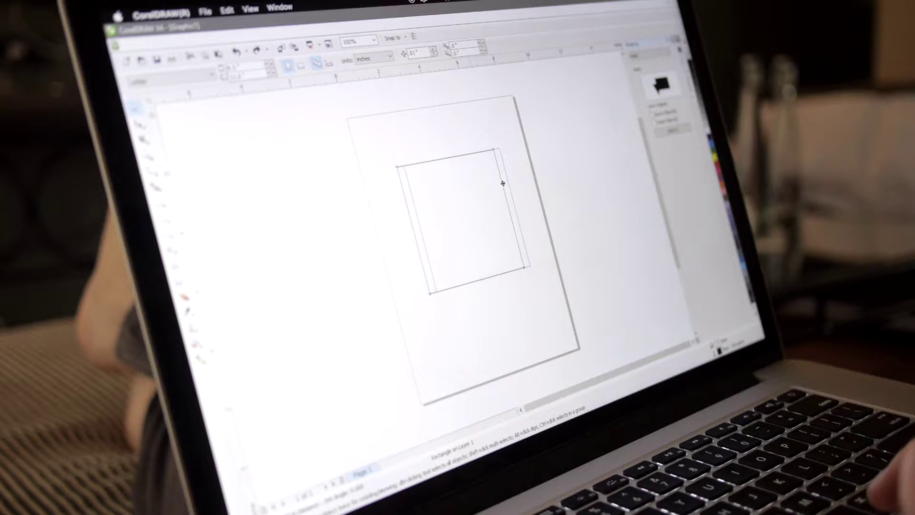
pyautogui.moveTo(503, 183); pyautogui.dragTo(503, 183)
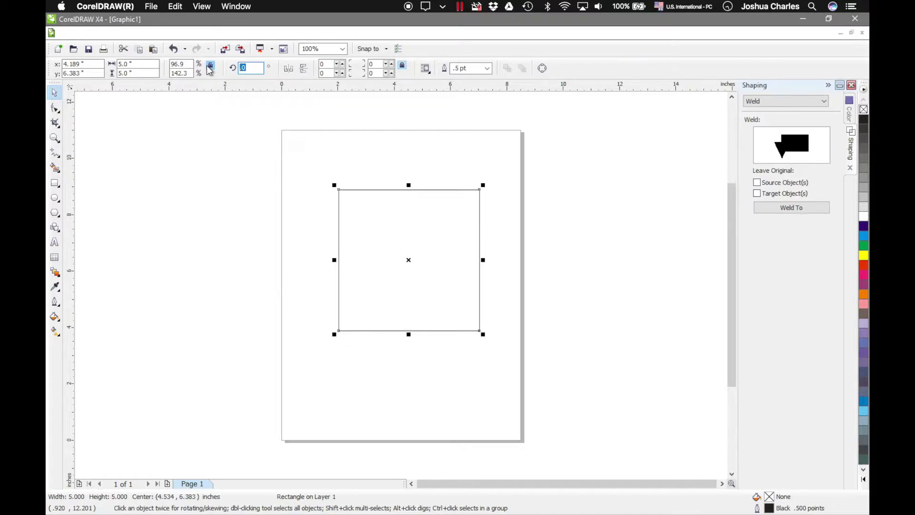
# Try rotating the square by 10 degrees and undo the rotation.
pyautogui.write('10')
pyautogui.press('Return')
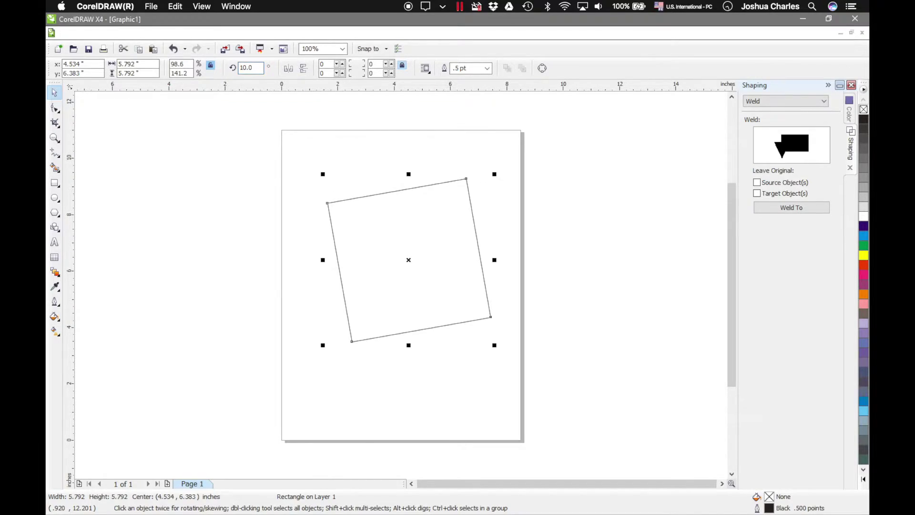
pyautogui.hotkey('ctrl', 'z')
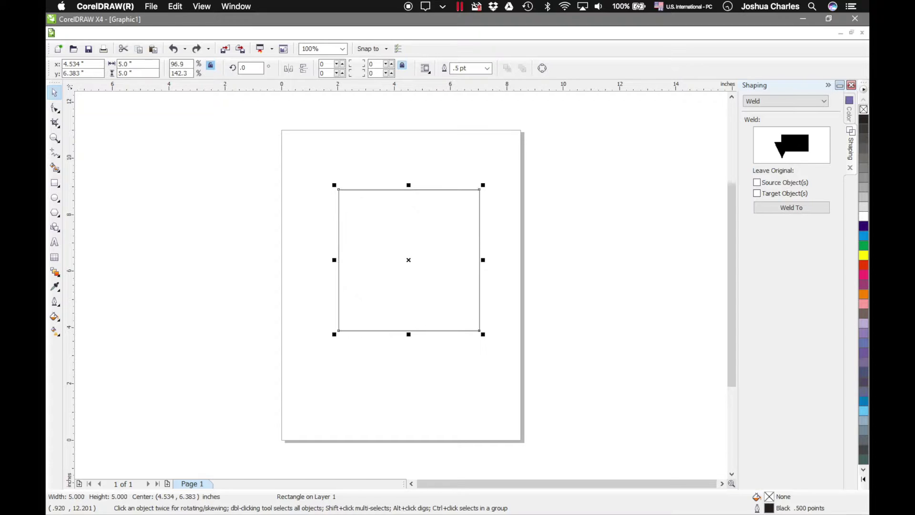
# Move the square left so its centre is at about X 4.27 in, near the page's middle.
pyautogui.click(508, 206)
pyautogui.click(457, 244)
pyautogui.moveTo(464, 247); pyautogui.dragTo(453, 247)
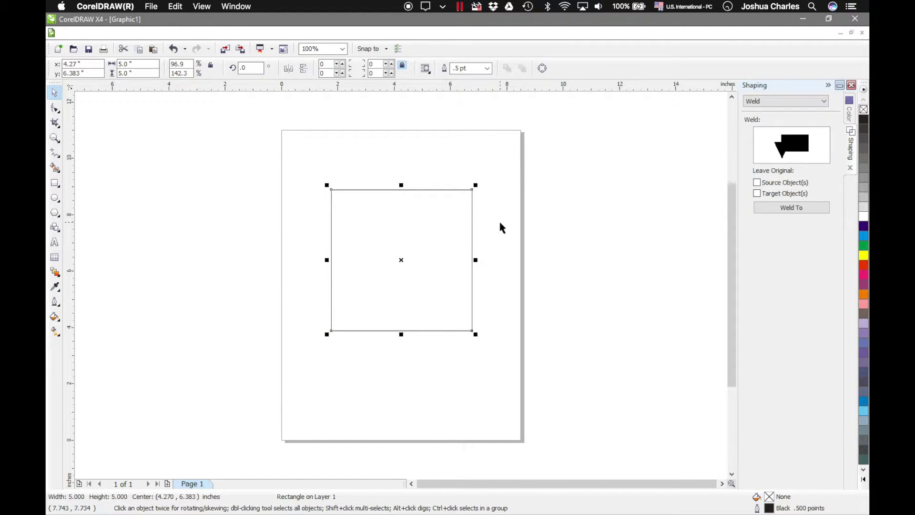
pyautogui.click(500, 223)
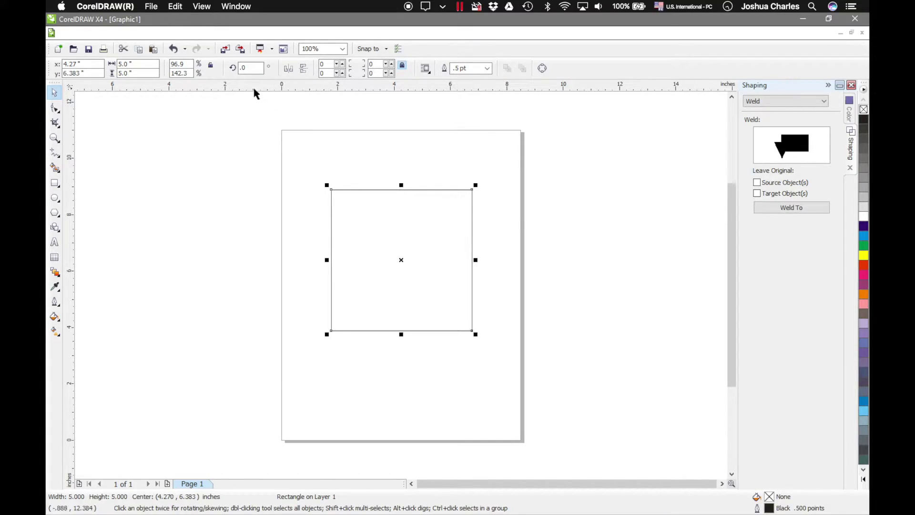
# Rotate the square by 45 degrees so it stands as a diamond.
pyautogui.click(249, 68)
pyautogui.write('45')
pyautogui.press('Return')
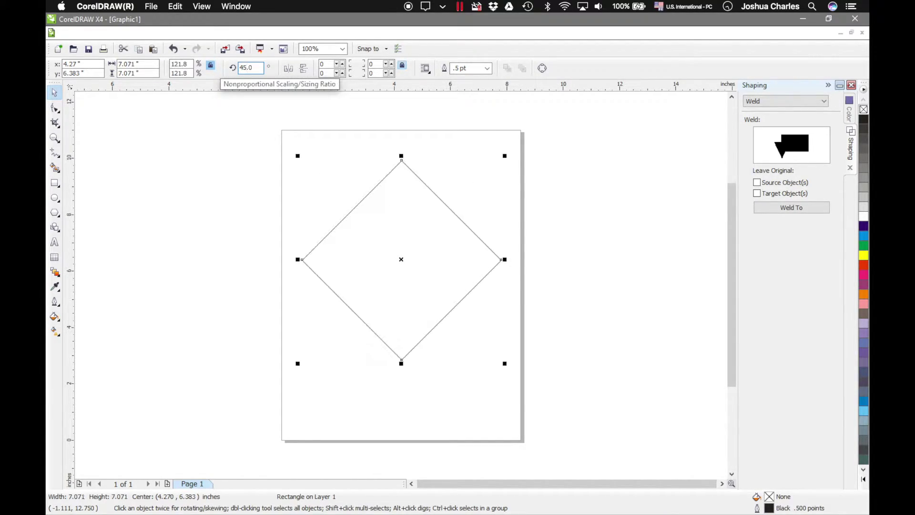
pyautogui.moveTo(427, 238); pyautogui.dragTo(425, 240)
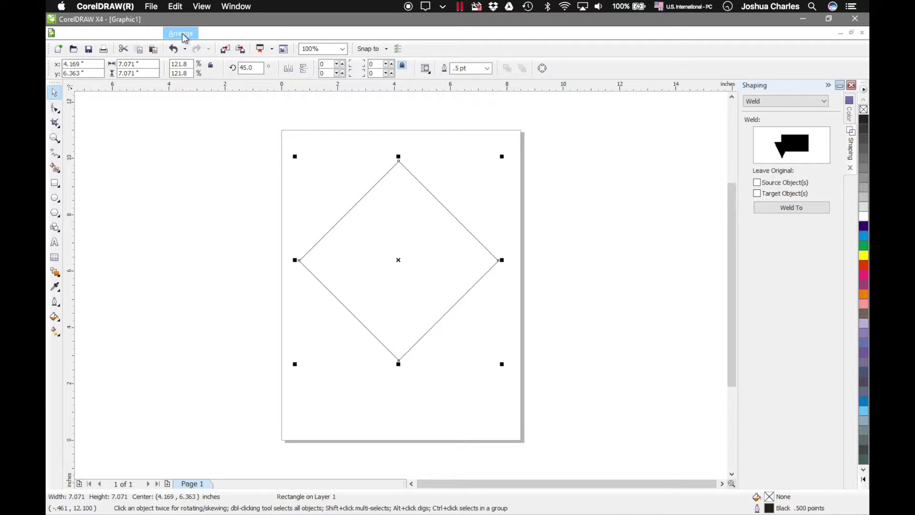
# Convert the diamond to curves and delete its top corner node to leave a downward-pointing triangle.
pyautogui.click(182, 34)
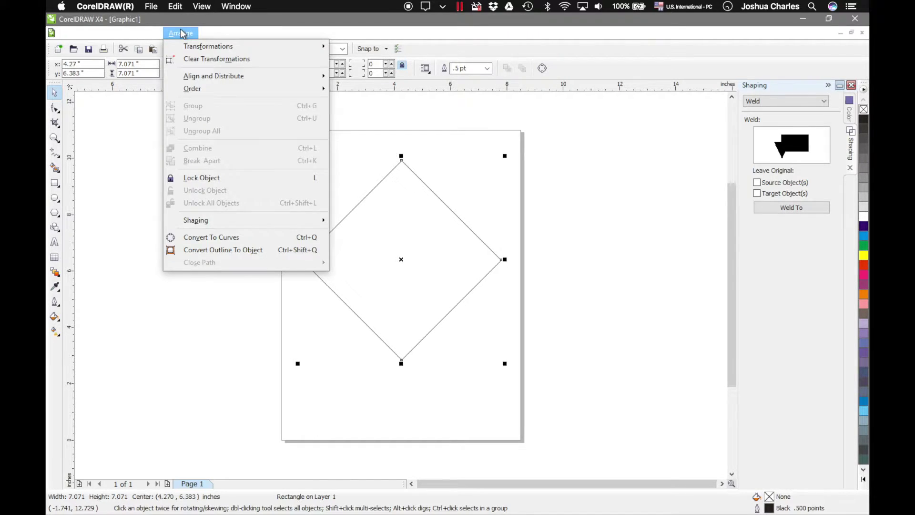
pyautogui.click(231, 238)
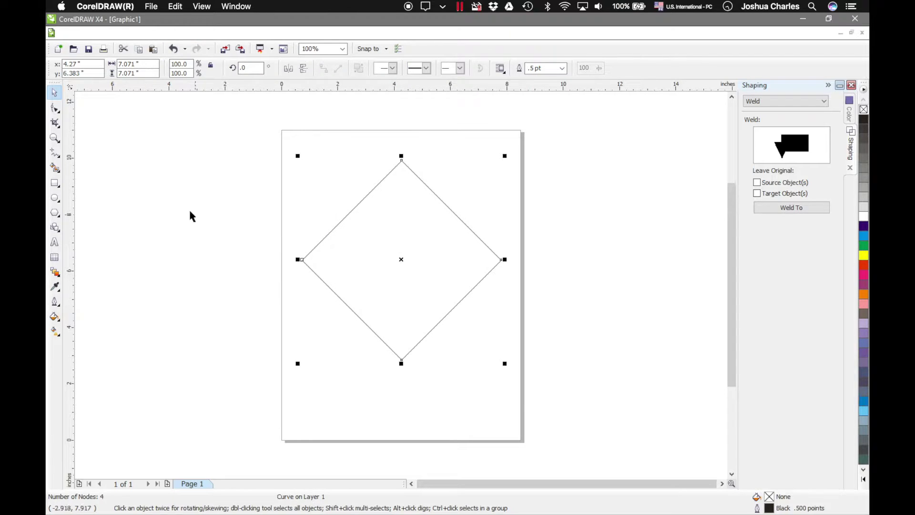
pyautogui.click(54, 110)
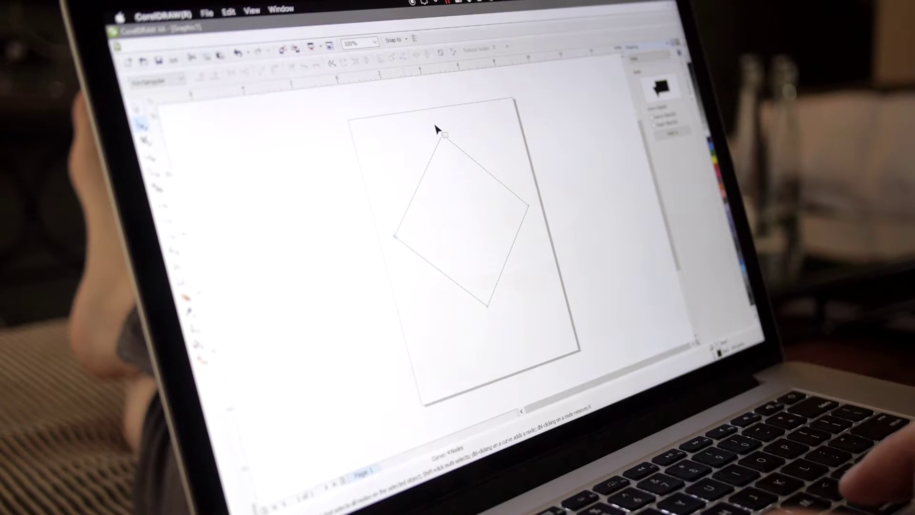
pyautogui.click(401, 156)
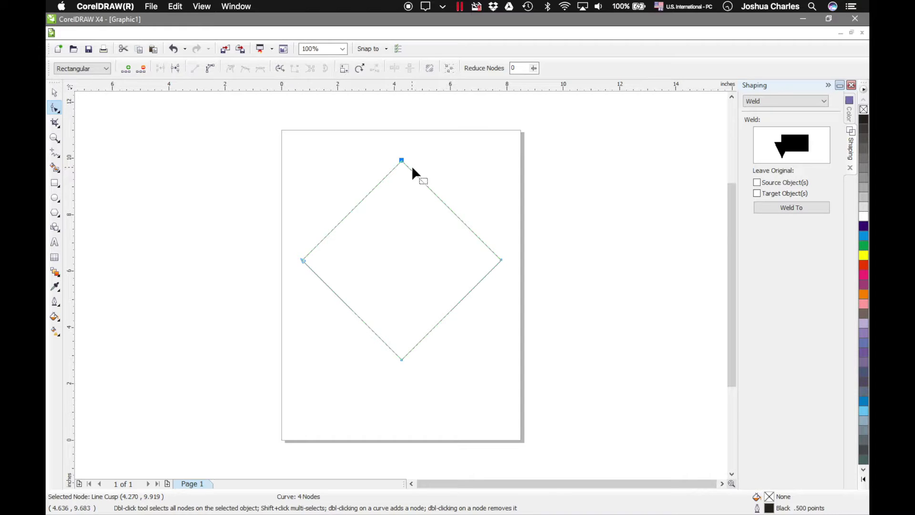
pyautogui.press('Delete')
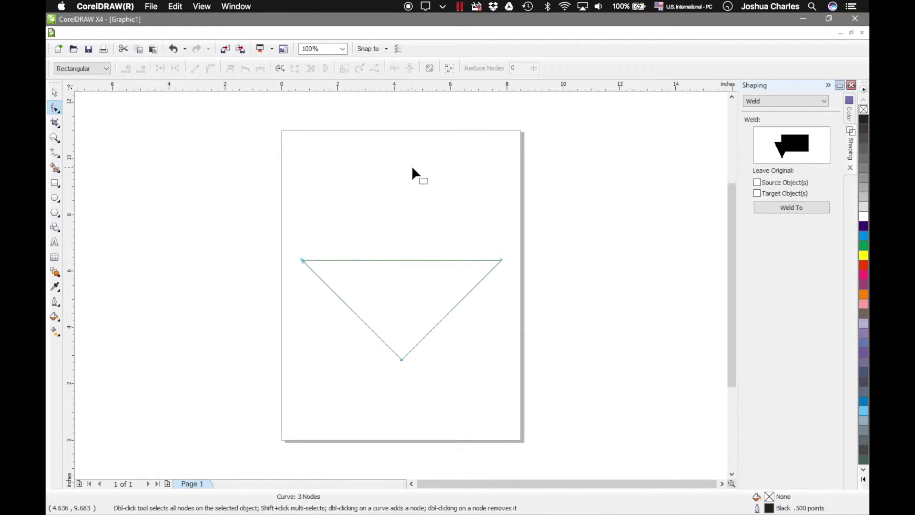
# Move the triangle slightly up the page and convert its straight top edge to a curve.
pyautogui.click(57, 93)
pyautogui.moveTo(452, 301); pyautogui.dragTo(453, 284)
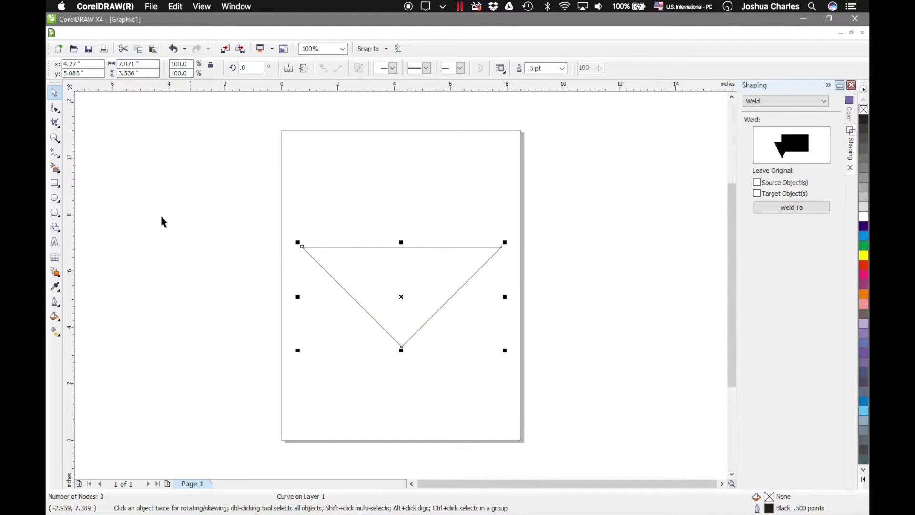
pyautogui.click(55, 109)
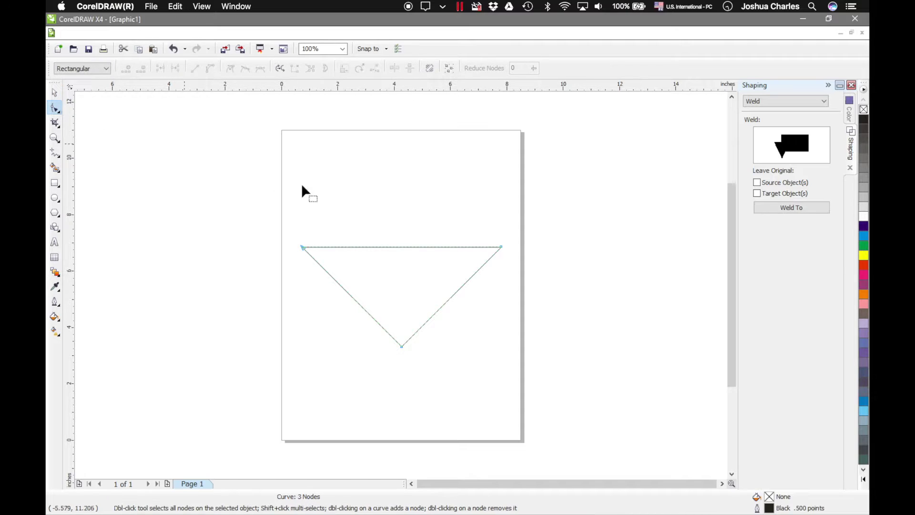
pyautogui.click(433, 247)
pyautogui.click(209, 71)
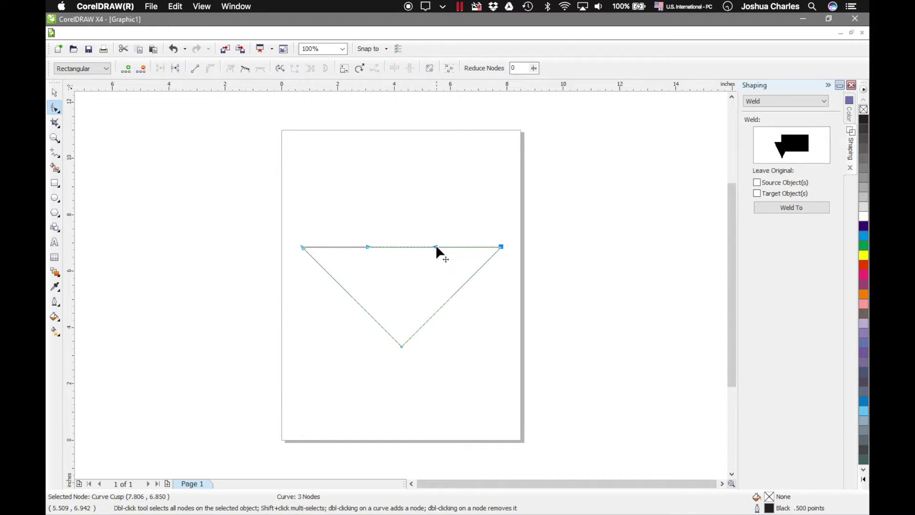
# Pull both control handles of the top edge upward to bend it into an even arch.
pyautogui.moveTo(437, 247); pyautogui.dragTo(451, 209)
pyautogui.moveTo(368, 247); pyautogui.dragTo(358, 196)
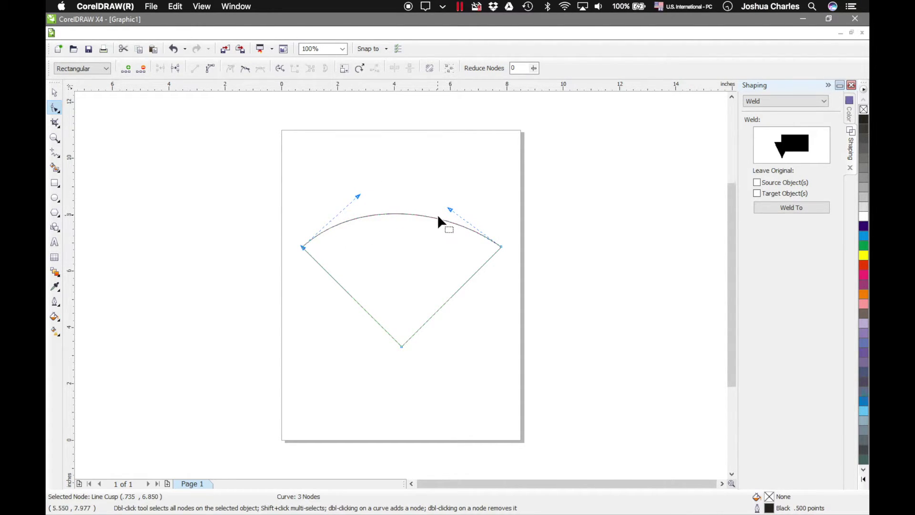
pyautogui.moveTo(450, 205); pyautogui.dragTo(453, 196)
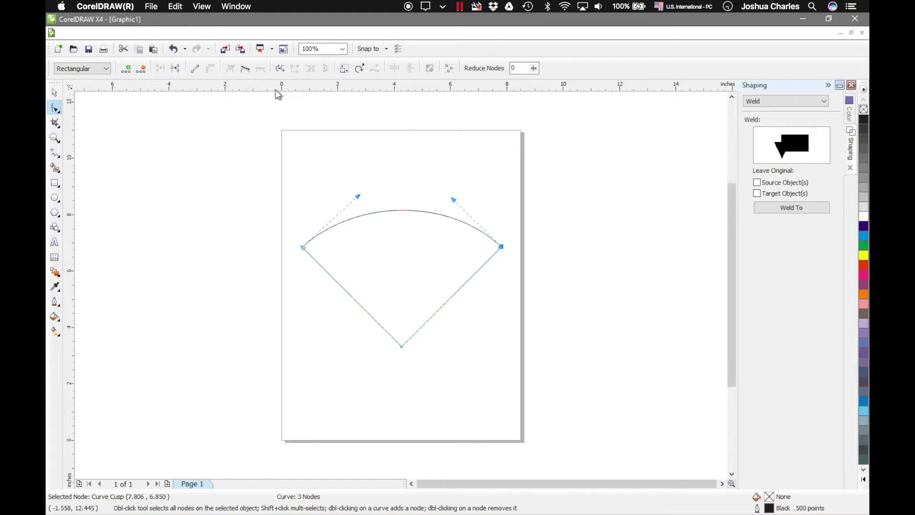
# Smooth the shape's upper corner nodes and pull their handles outward so both corners become rounded.
pyautogui.moveTo(528, 286); pyautogui.dragTo(474, 212)
pyautogui.click(247, 70)
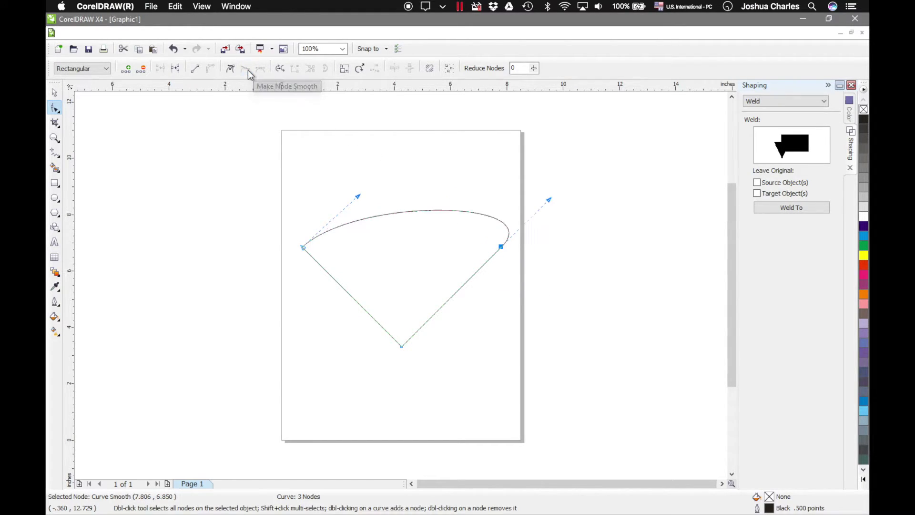
pyautogui.moveTo(550, 200)
pyautogui.mouseDown()
pyautogui.moveTo(563, 190)
pyautogui.moveTo(556, 194)
pyautogui.mouseUp()
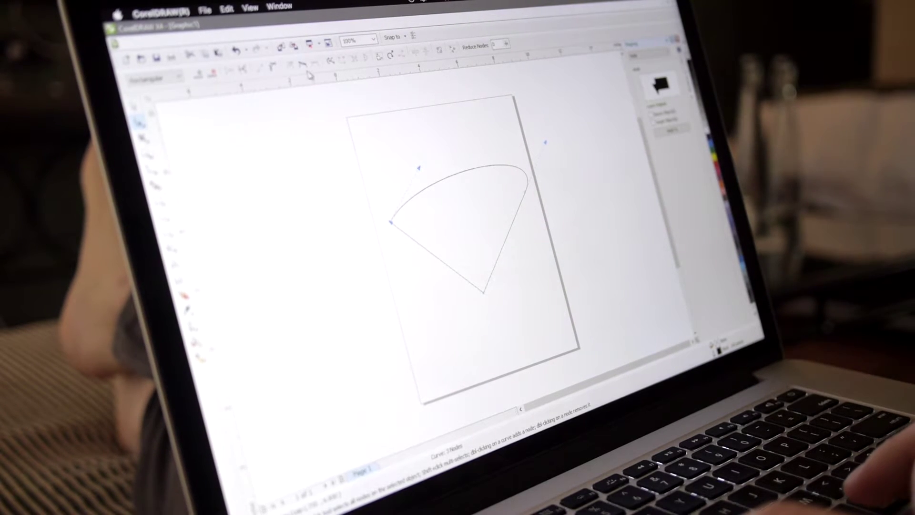
pyautogui.moveTo(419, 168); pyautogui.dragTo(321, 167)
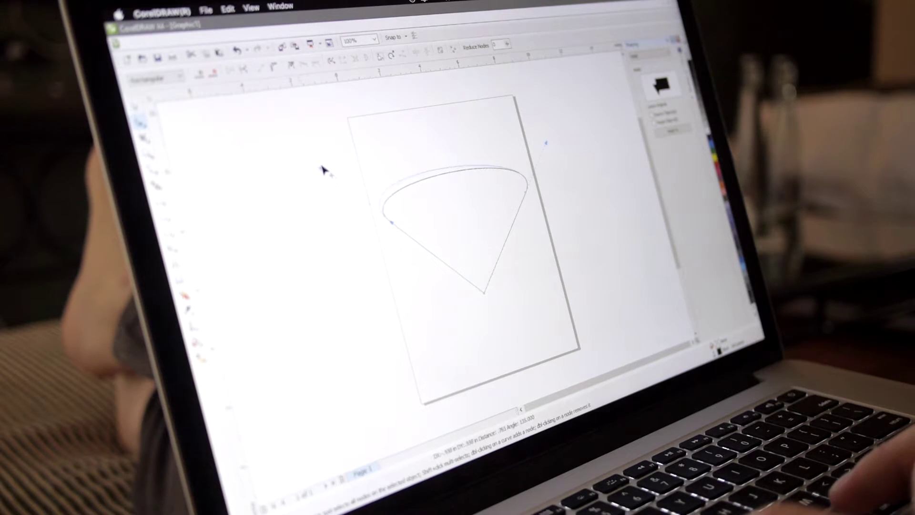
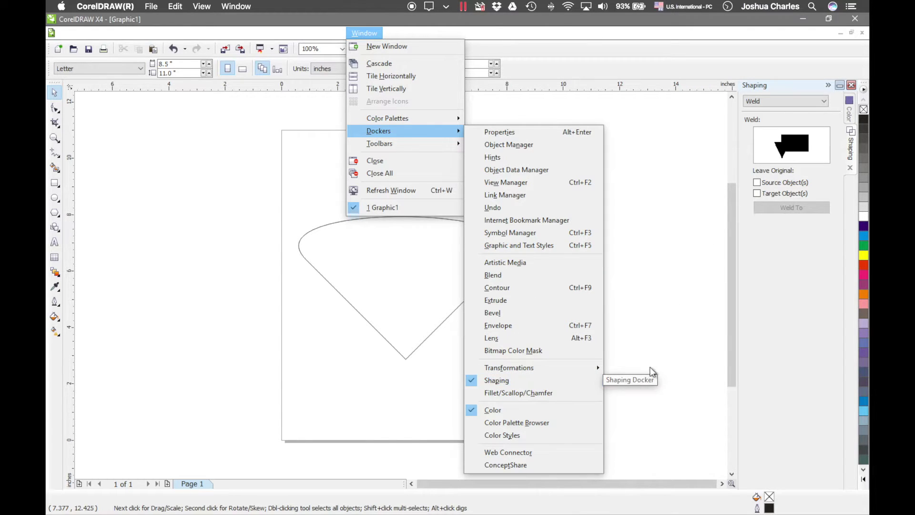
# Draw a circle about 2.4 in across overlapping the bottom point of the fan-shaped outline.
pyautogui.click(662, 305)
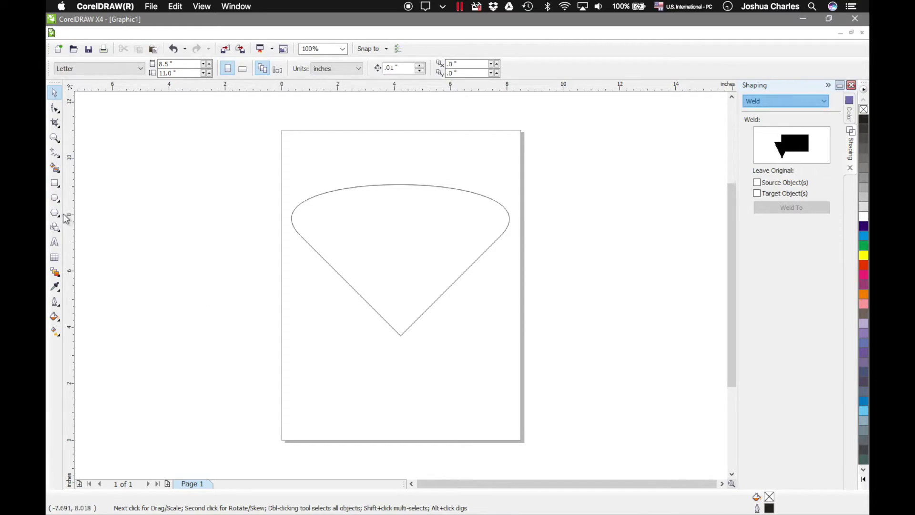
pyautogui.click(55, 197)
pyautogui.moveTo(379, 302); pyautogui.dragTo(445, 371)
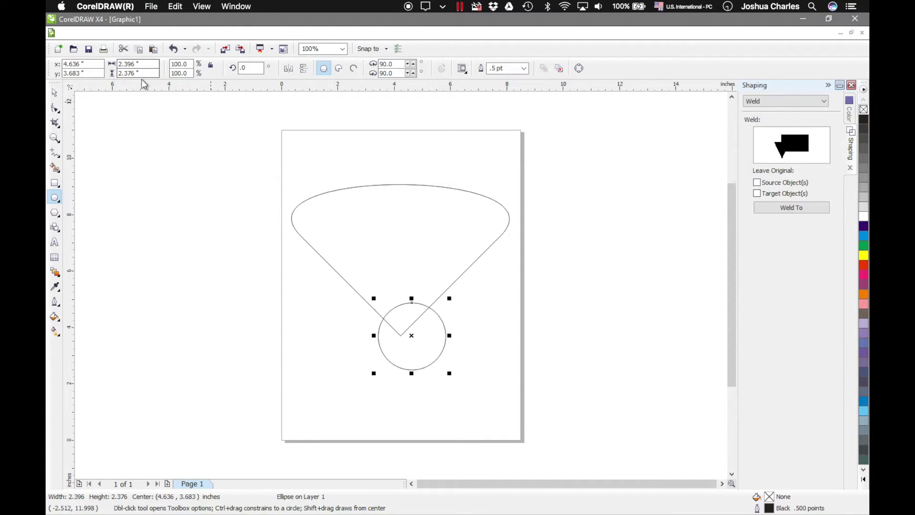
# Set the circle's width and height to 3 in each.
pyautogui.click(153, 66)
pyautogui.write('3')
pyautogui.press('Return')
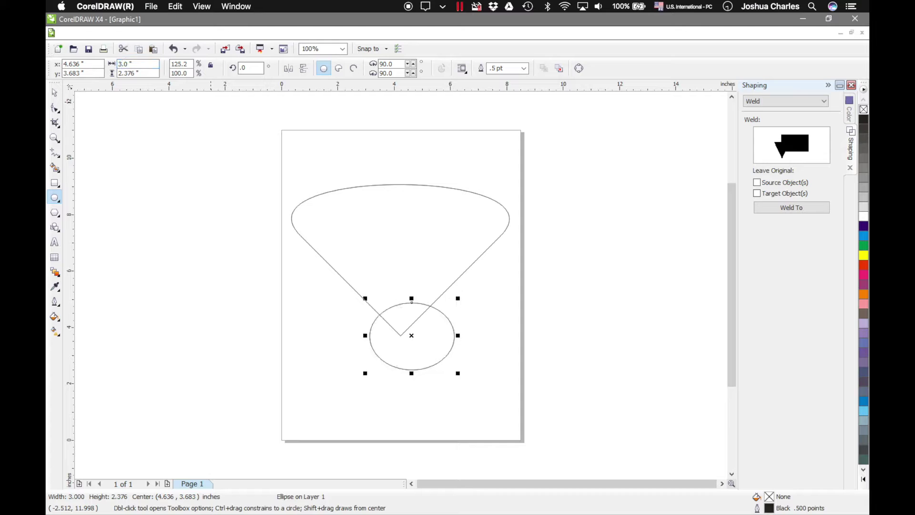
pyautogui.click(147, 73)
pyautogui.write('3')
pyautogui.press('Return')
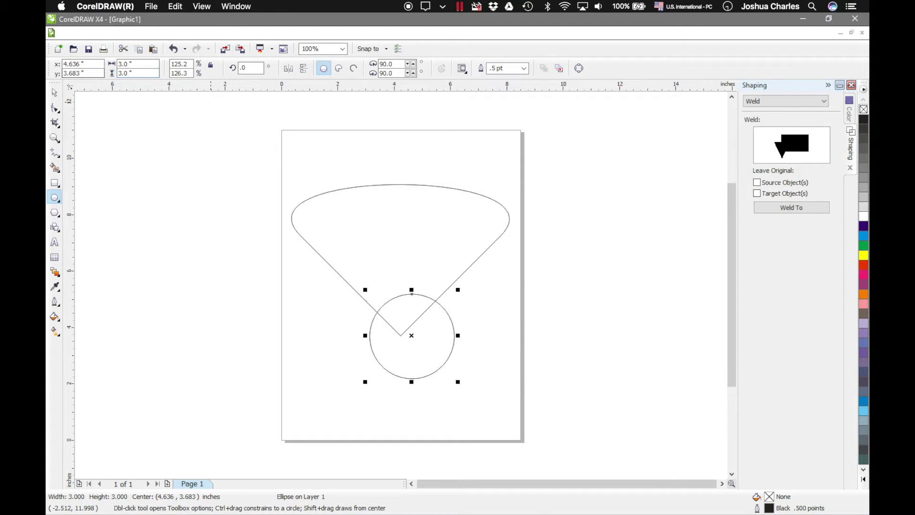
# Move the circle so that its centre sits on the bottom point of the fan-shaped outline, and keep it selected.
pyautogui.click(54, 93)
pyautogui.moveTo(452, 335); pyautogui.dragTo(402, 337)
pyautogui.click(407, 335)
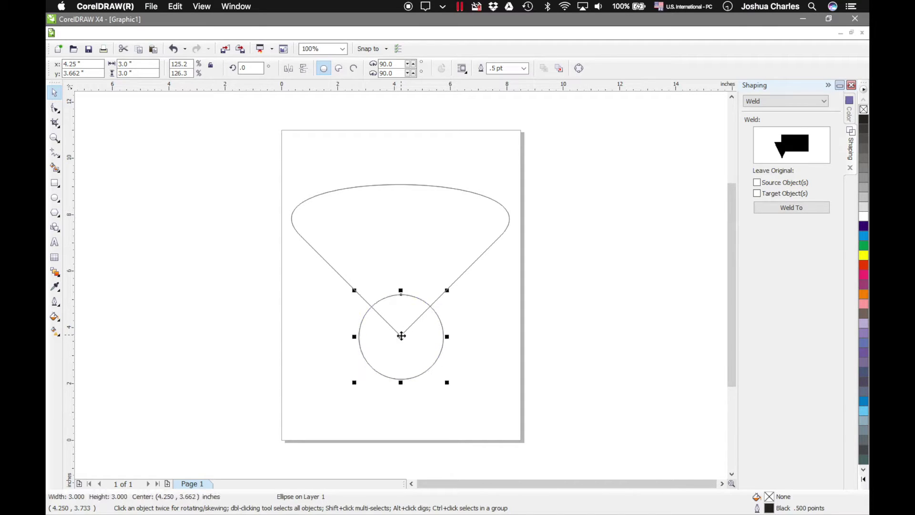
pyautogui.click(460, 345)
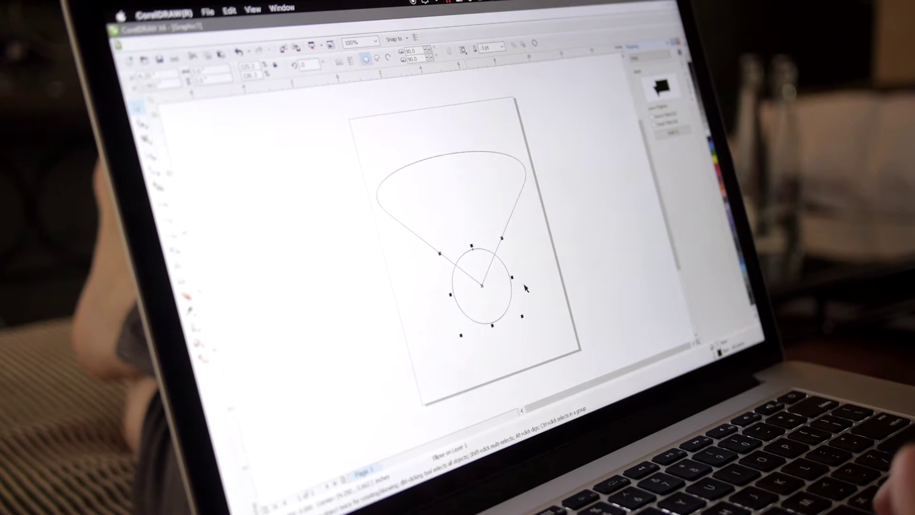
pyautogui.click(525, 288)
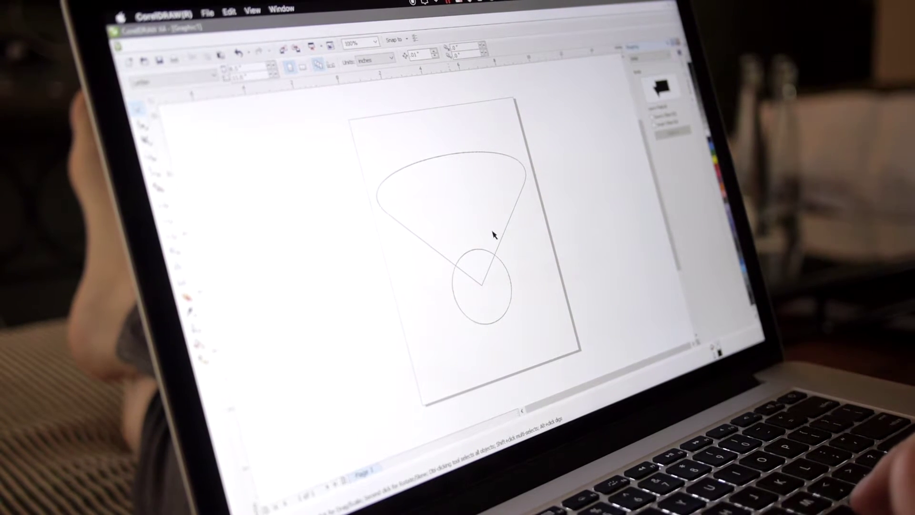
pyautogui.click(488, 252)
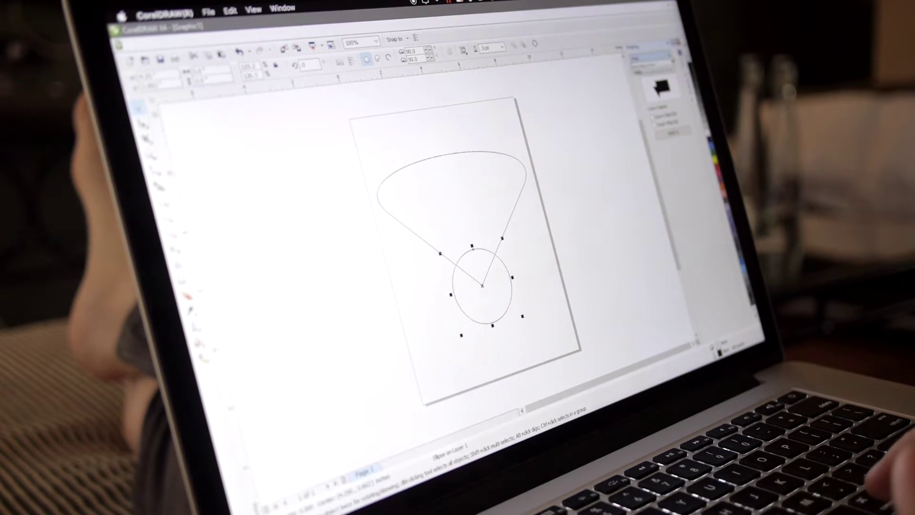
# Trim the fan-shaped outline with the circle, leaving the original source object in place.
pyautogui.click(651, 57)
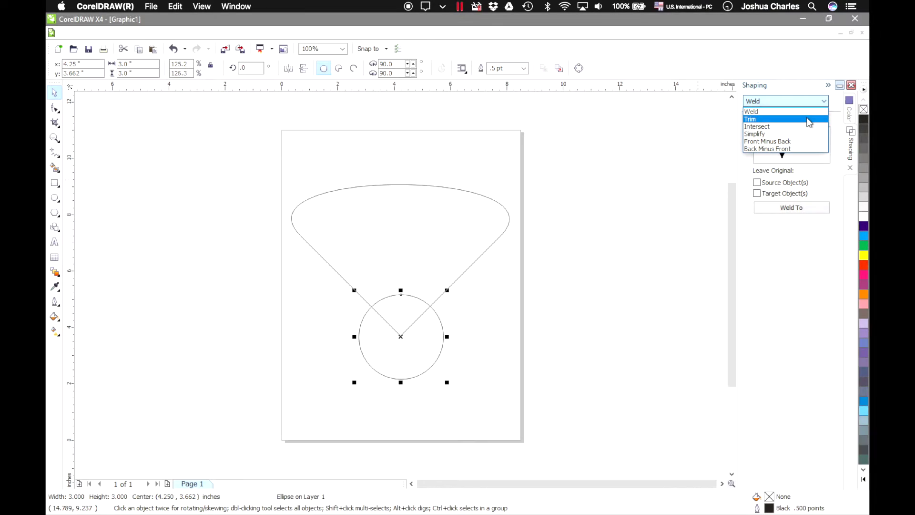
pyautogui.click(808, 119)
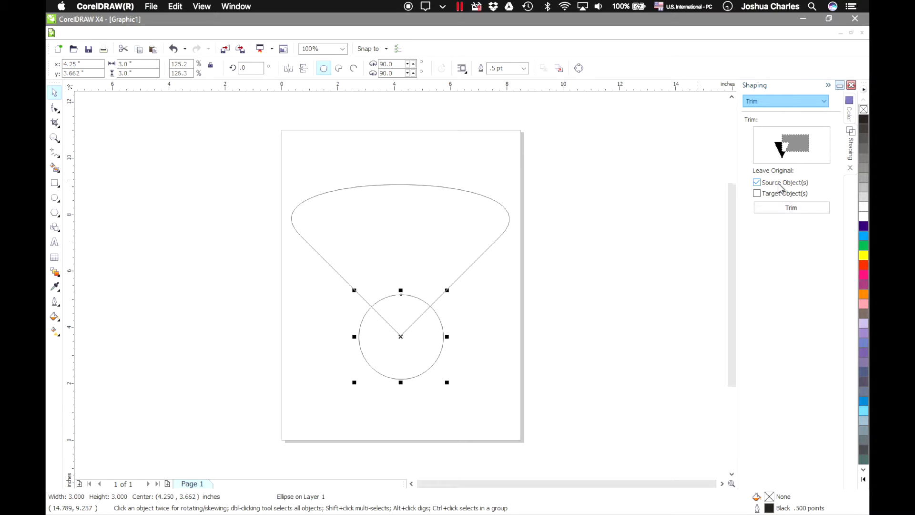
pyautogui.click(778, 212)
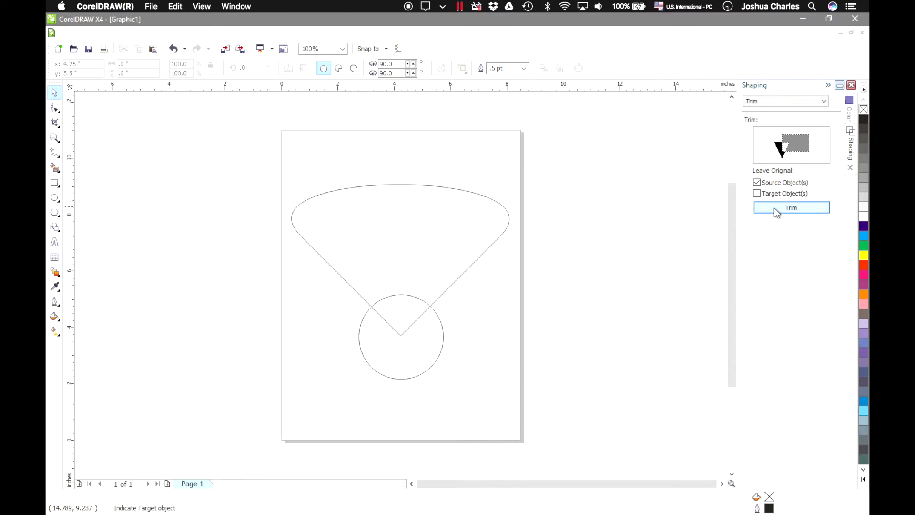
pyautogui.click(450, 282)
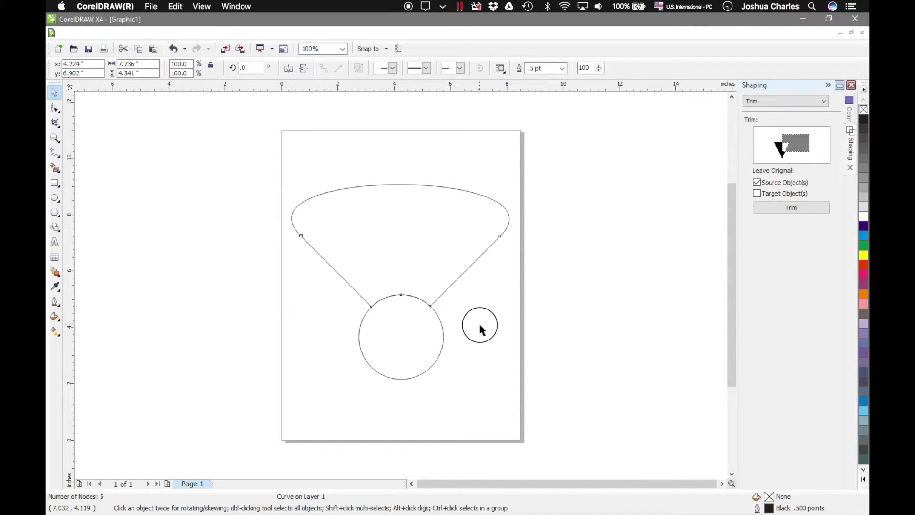
# Delete the circle, then undo both the deletion and the trim of the fan-shaped outline.
pyautogui.click(479, 322)
pyautogui.click(439, 332)
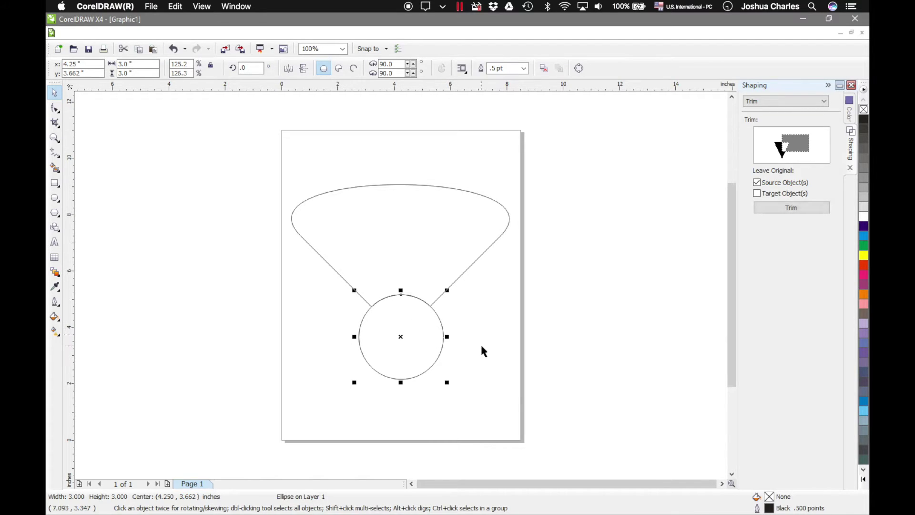
pyautogui.press('Delete')
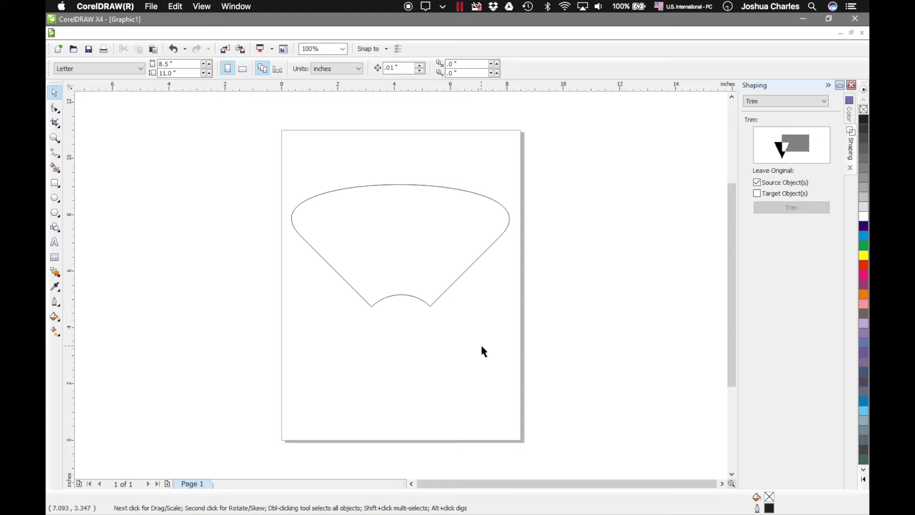
pyautogui.hotkey('ctrl', 'z')
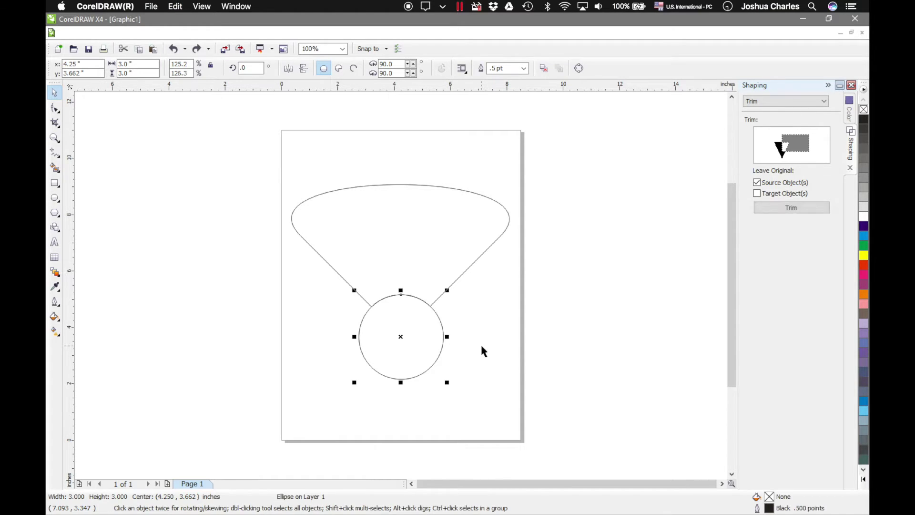
pyautogui.hotkey('ctrl', 'z')
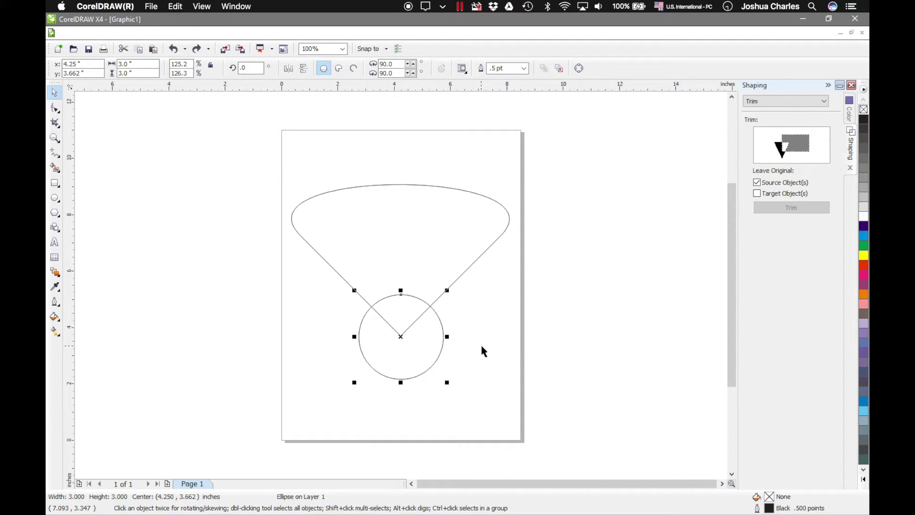
# Weld the circle to the fan-shaped outline without keeping the source or target original, and deselect the shape.
pyautogui.click(826, 101)
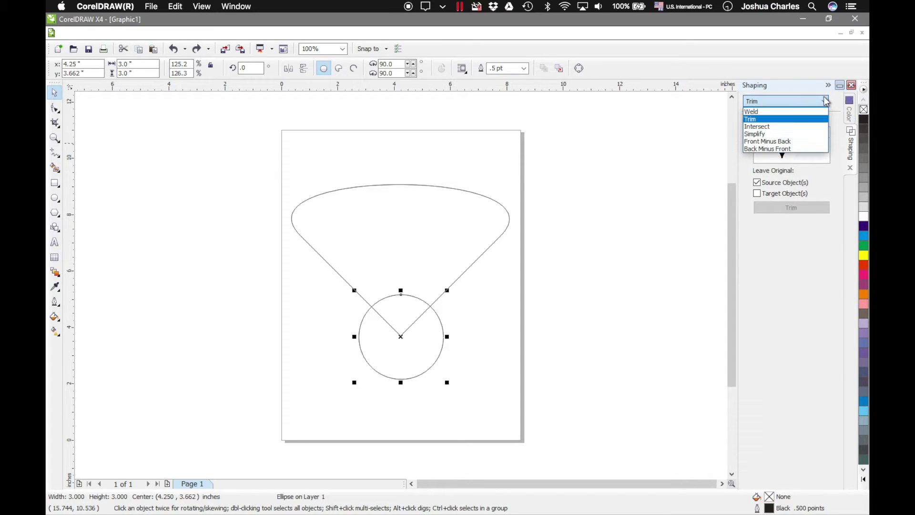
pyautogui.click(781, 112)
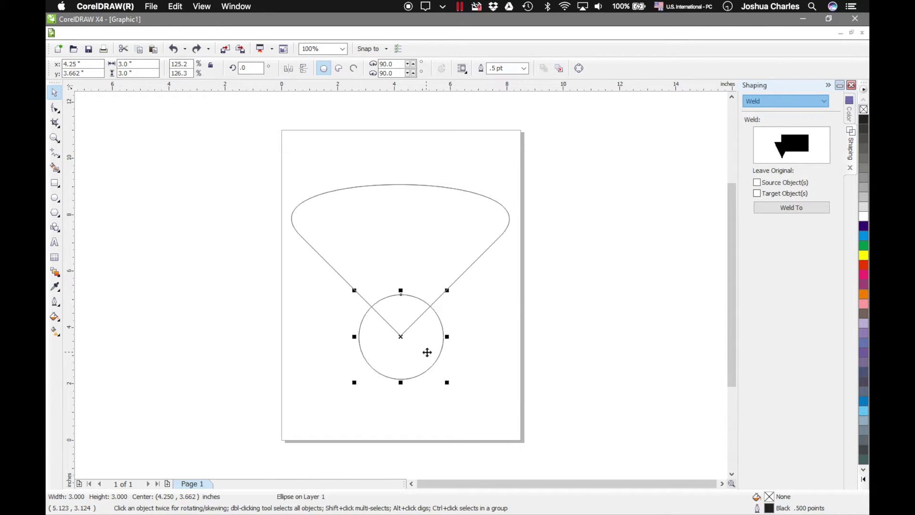
pyautogui.click(793, 211)
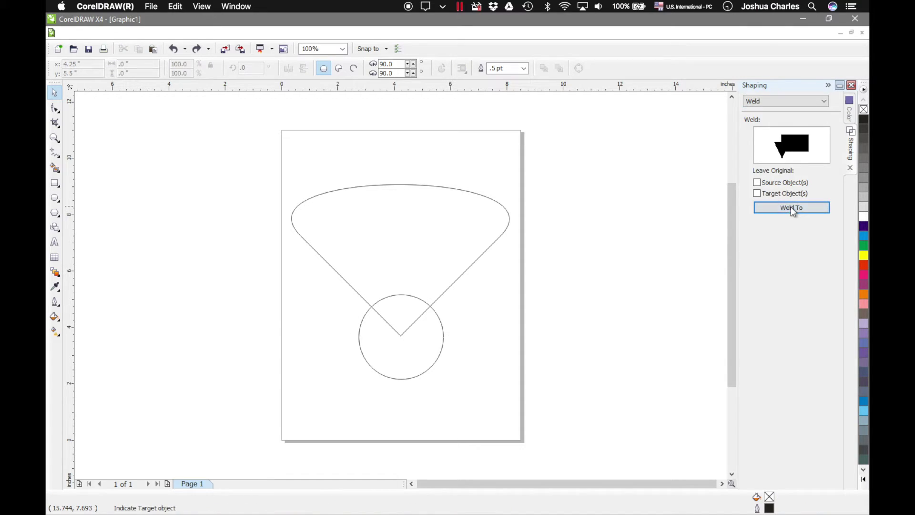
pyautogui.click(423, 264)
pyautogui.click(479, 395)
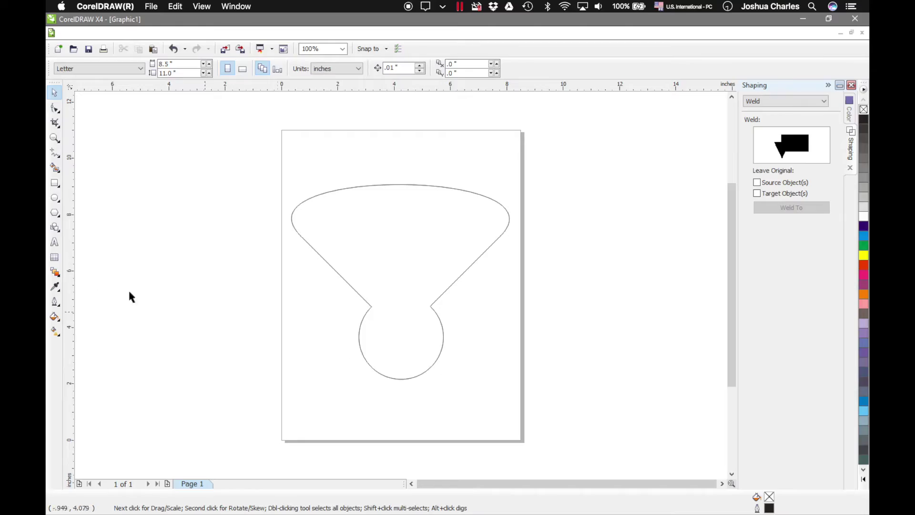
# Add the Arial text "makjosher" and enlarge it to about 75 pt, centred in the upper part of the welded shape.
pyautogui.click(55, 243)
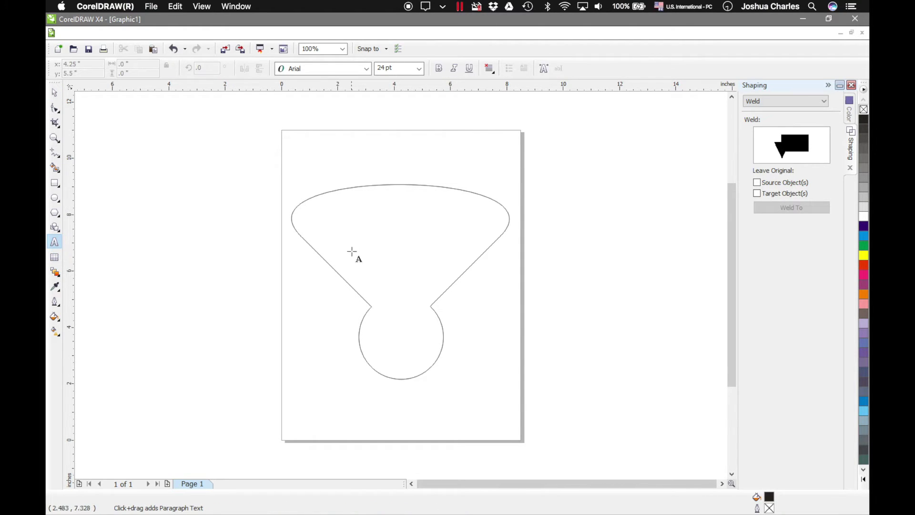
pyautogui.click(344, 247)
pyautogui.write('makj')
pyautogui.write('osher')
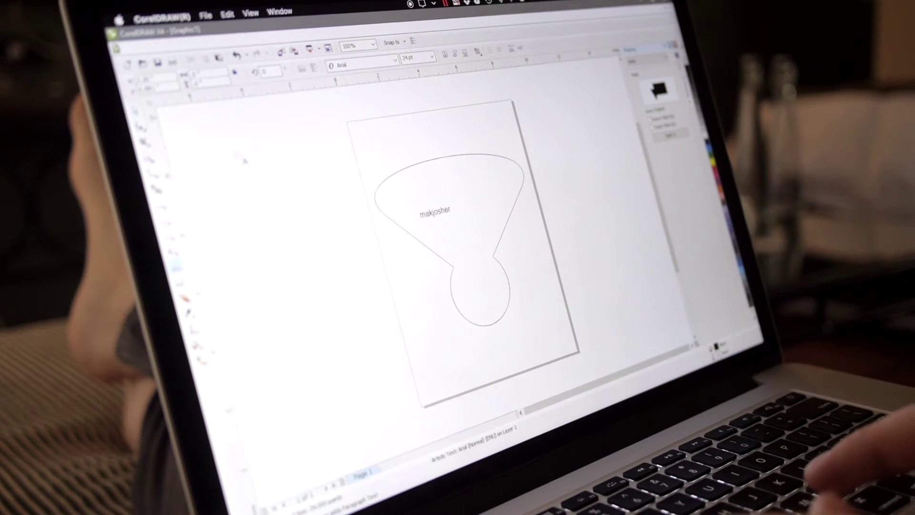
pyautogui.hotkey('ctrl', 'space')
pyautogui.moveTo(456, 217); pyautogui.dragTo(504, 183)
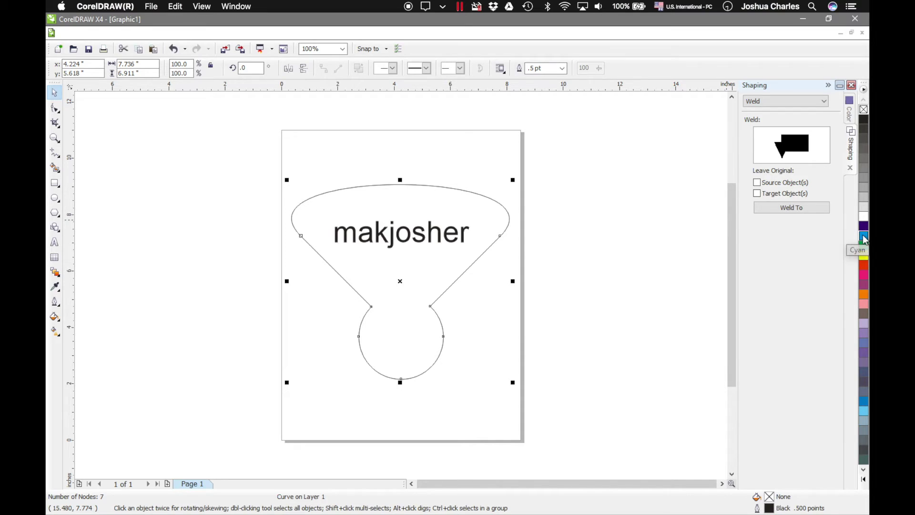
# Fill the welded shape with Cyan and colour the "makjosher" text White.
pyautogui.click(864, 237)
pyautogui.click(467, 233)
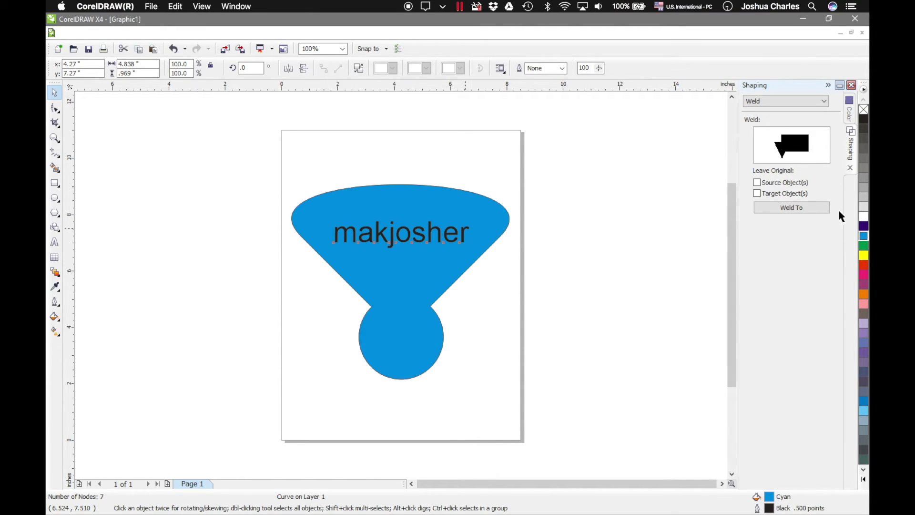
pyautogui.click(863, 214)
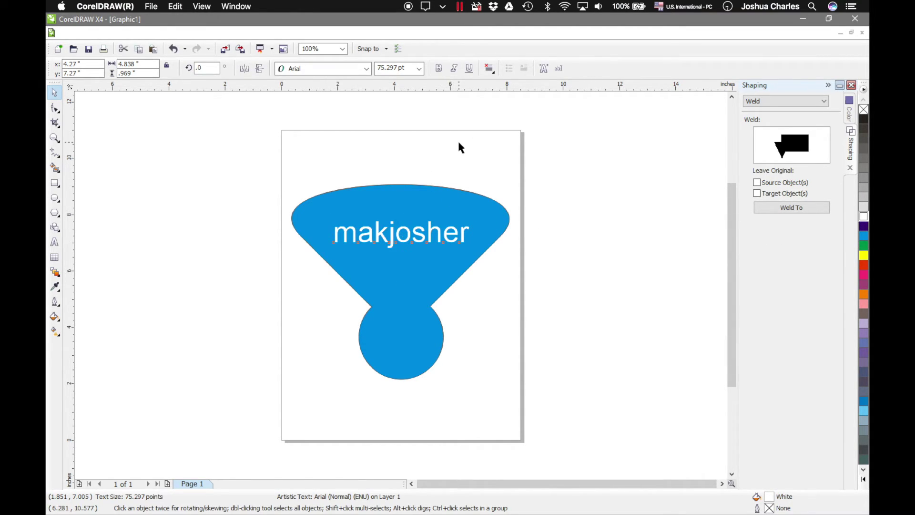